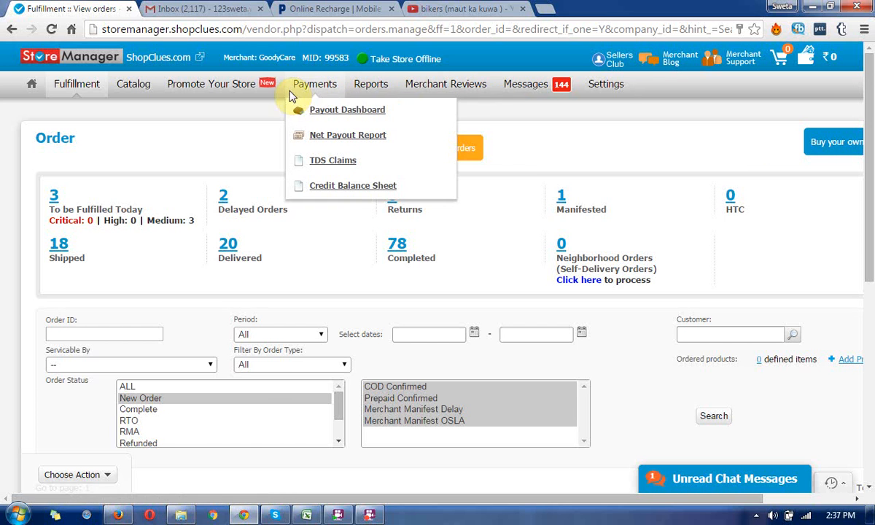
# Review the Payout Dashboard, highlighting the in-progress 14,966 total and the next payment cycle date
pyautogui.click(335, 111)
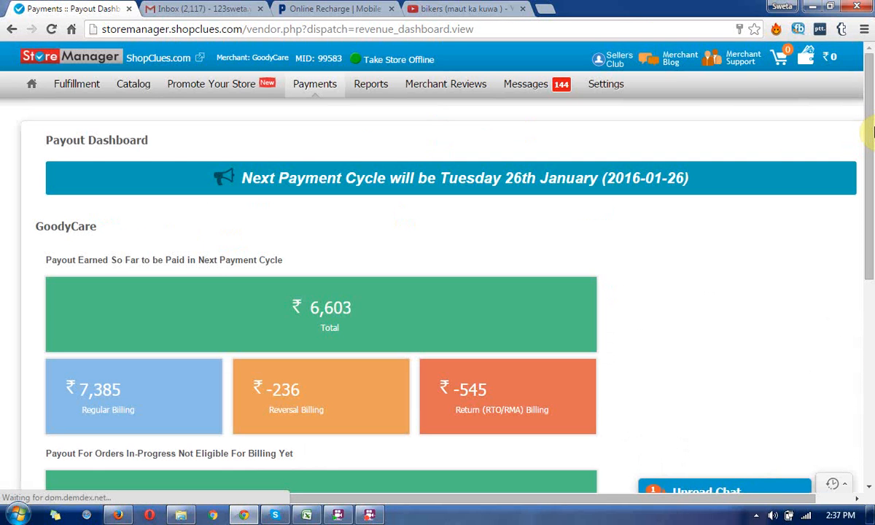
pyautogui.moveTo(870, 132)
pyautogui.mouseDown()
pyautogui.moveTo(870, 189)
pyautogui.moveTo(870, 151)
pyautogui.mouseUp()
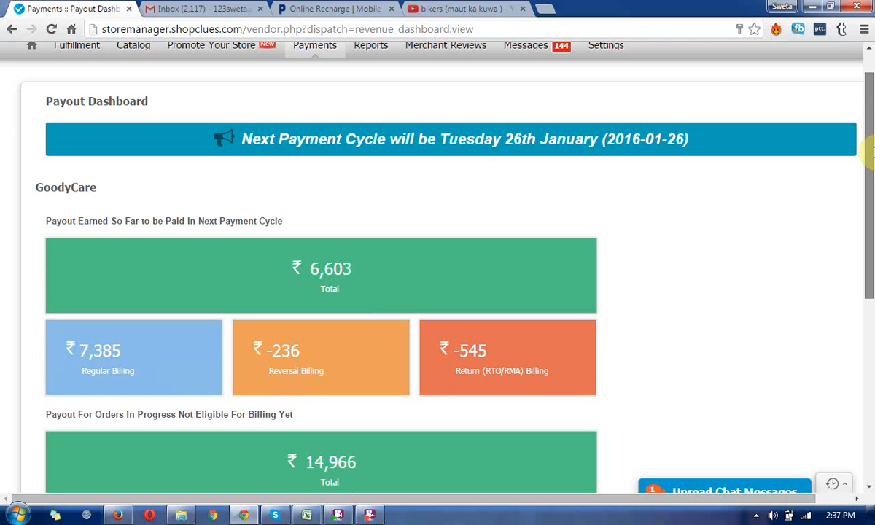
pyautogui.moveTo(870, 152); pyautogui.dragTo(857, 307)
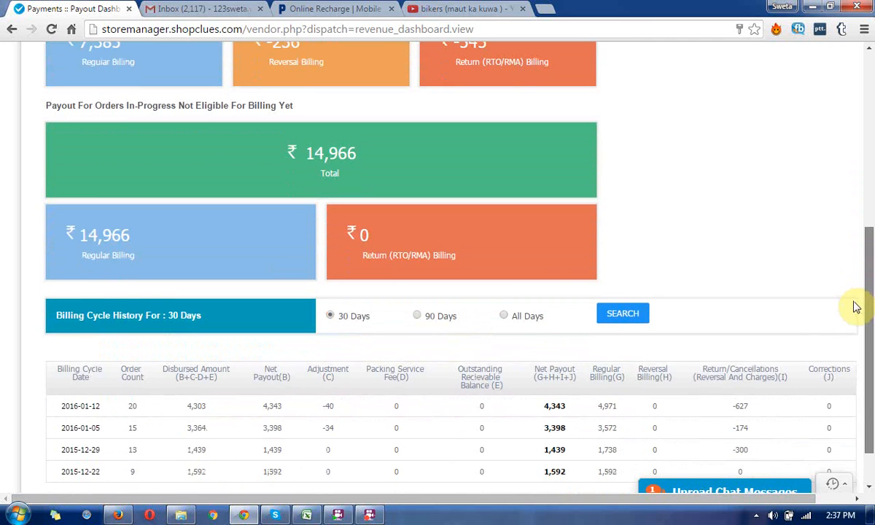
pyautogui.scroll(5, 461, 269)
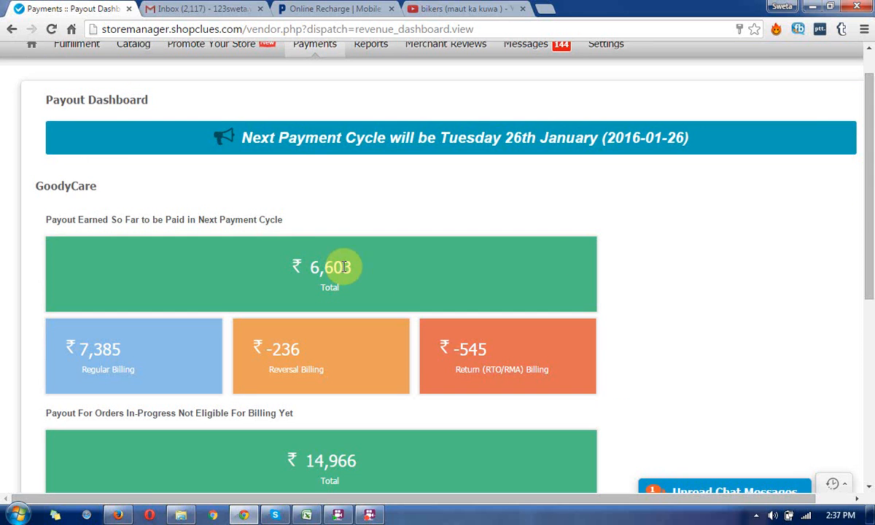
pyautogui.scroll(-1, 453, 262)
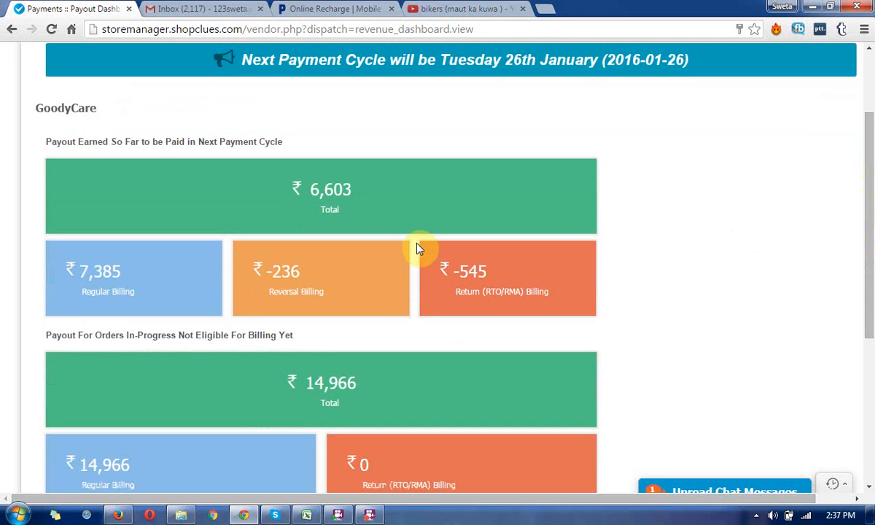
pyautogui.moveTo(303, 390); pyautogui.dragTo(387, 397)
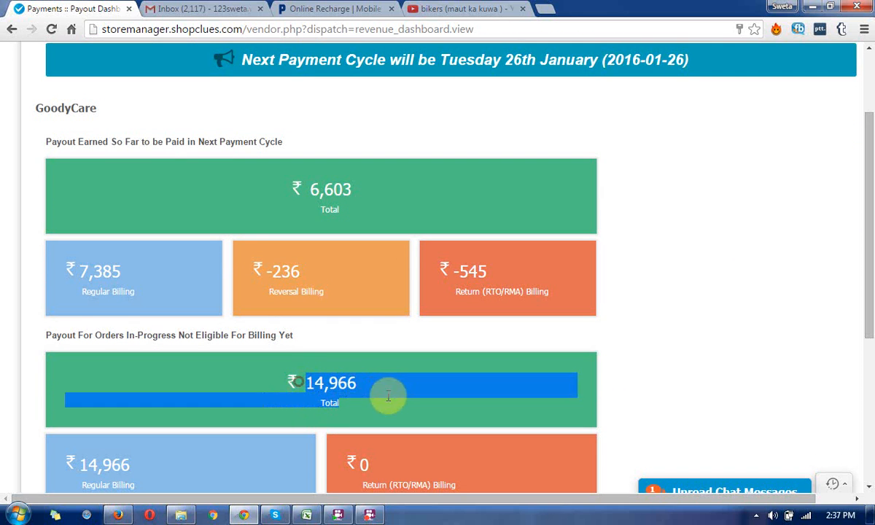
pyautogui.scroll(-2, 872, 252)
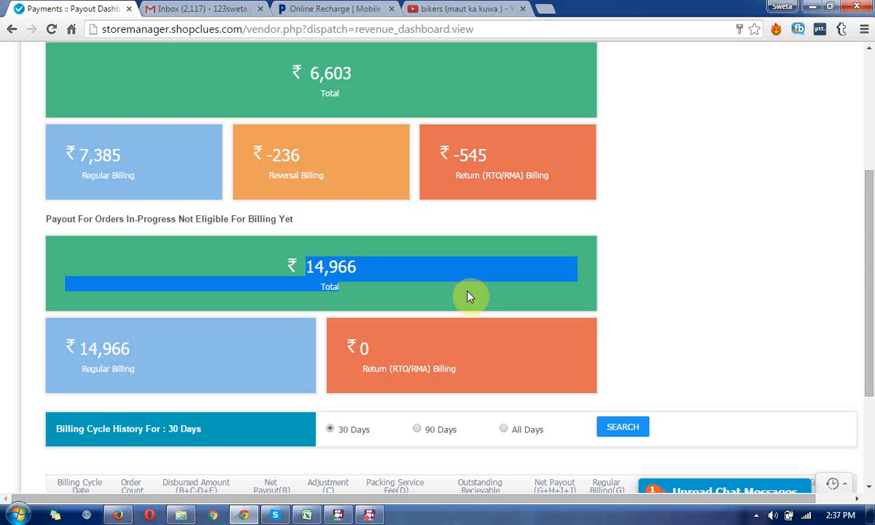
pyautogui.moveTo(869, 275); pyautogui.dragTo(872, 238)
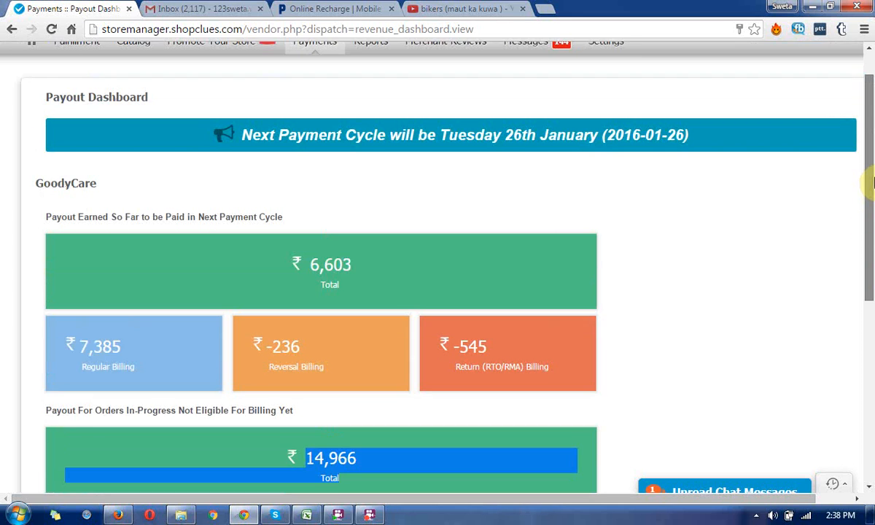
pyautogui.moveTo(872, 238); pyautogui.dragTo(870, 172)
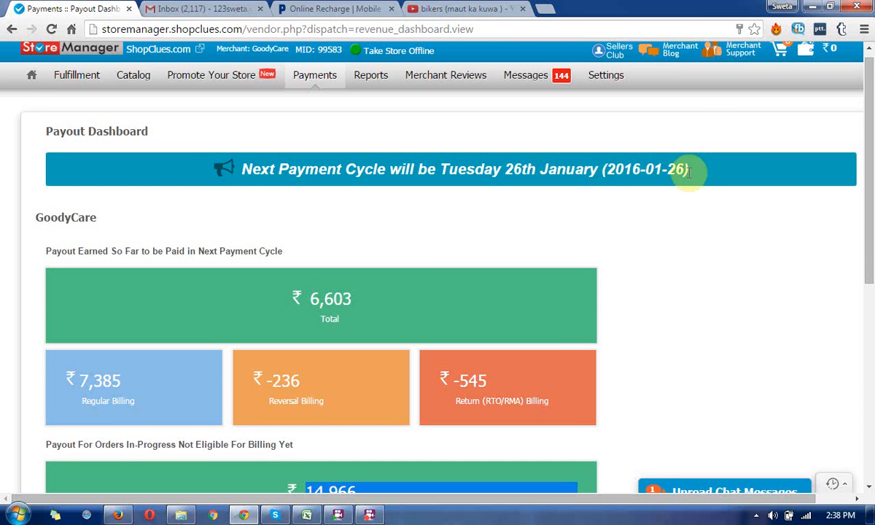
pyautogui.moveTo(689, 171); pyautogui.dragTo(512, 171)
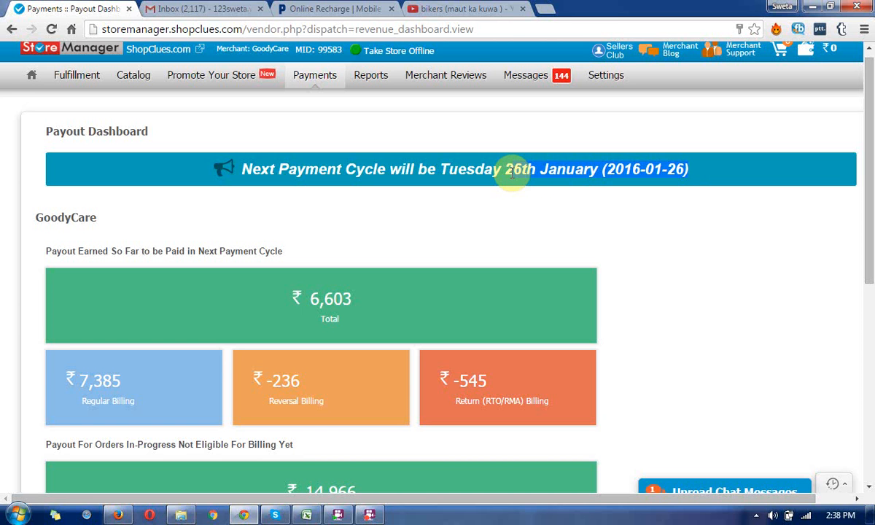
pyautogui.click(656, 226)
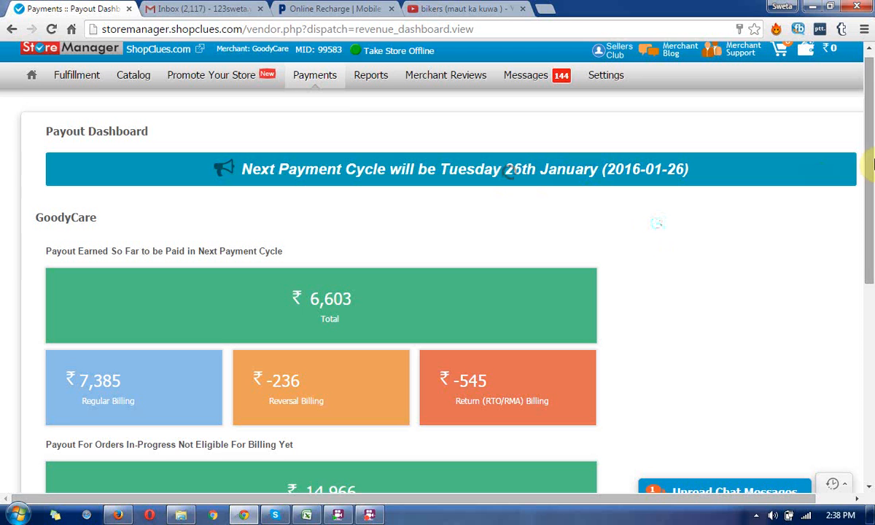
pyautogui.scroll(1, 656, 223)
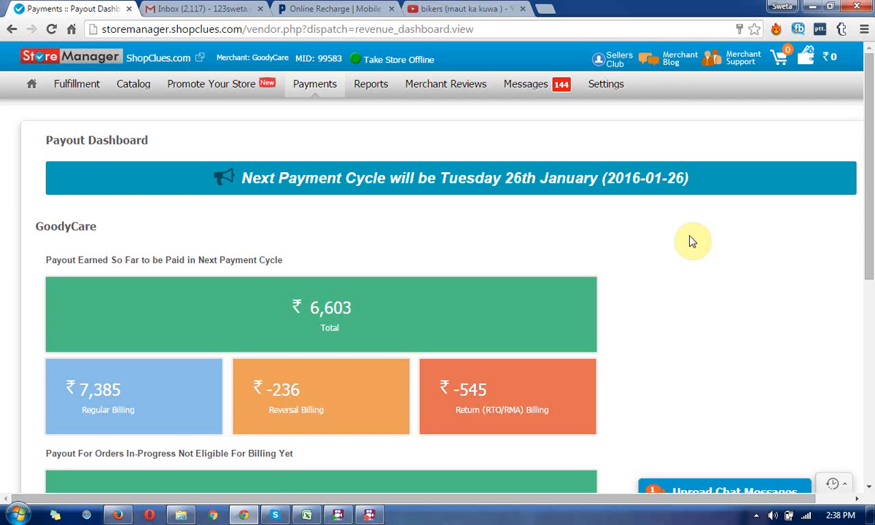
pyautogui.scroll(-2, 691, 238)
pyautogui.scroll(2, 691, 238)
pyautogui.moveTo(869, 168)
pyautogui.mouseDown()
pyautogui.moveTo(870, 270)
pyautogui.moveTo(870, 70)
pyautogui.mouseUp()
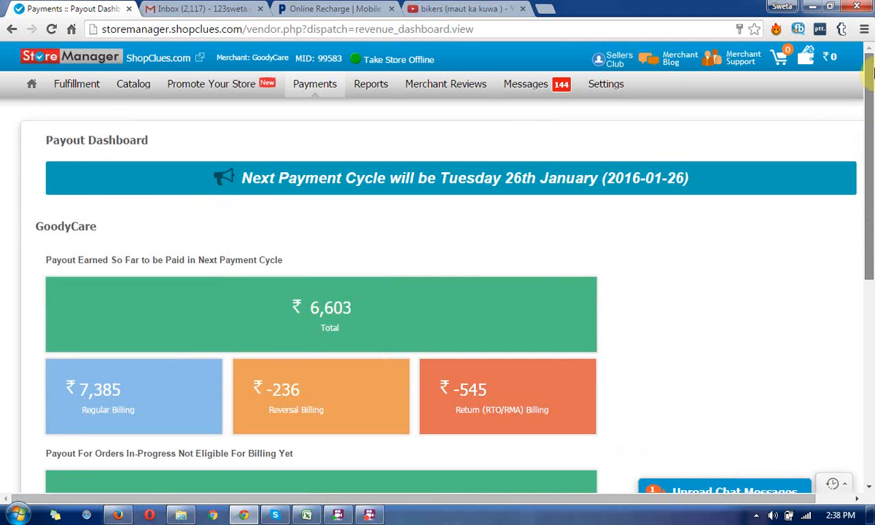
pyautogui.moveTo(314, 84)
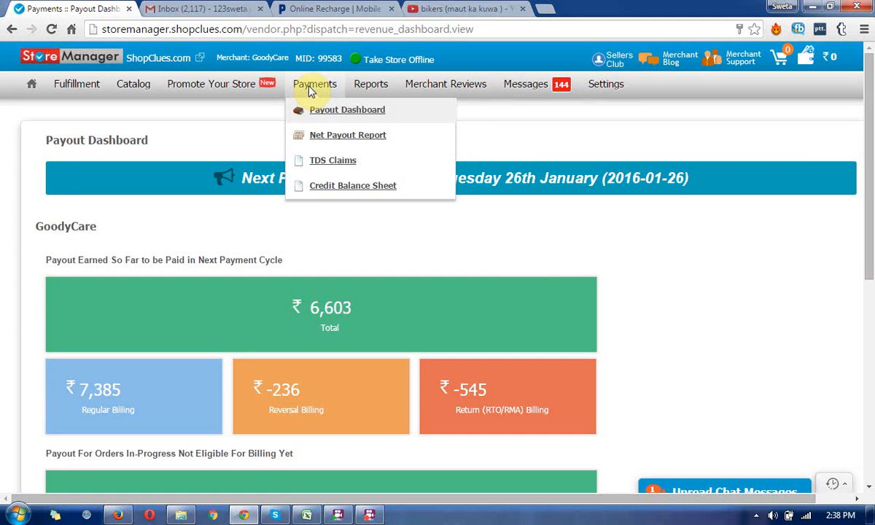
# Open the Net Payout Report from the Payments menu
pyautogui.click(339, 139)
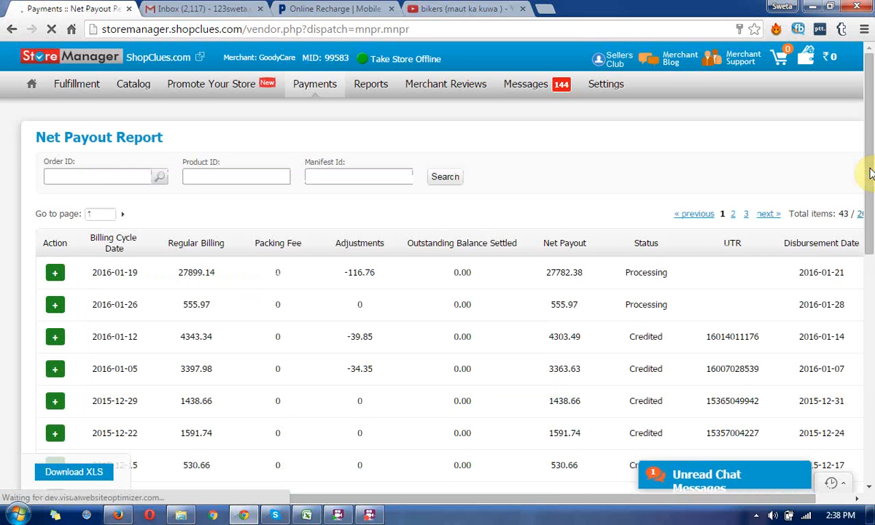
pyautogui.scroll(-3, 870, 211)
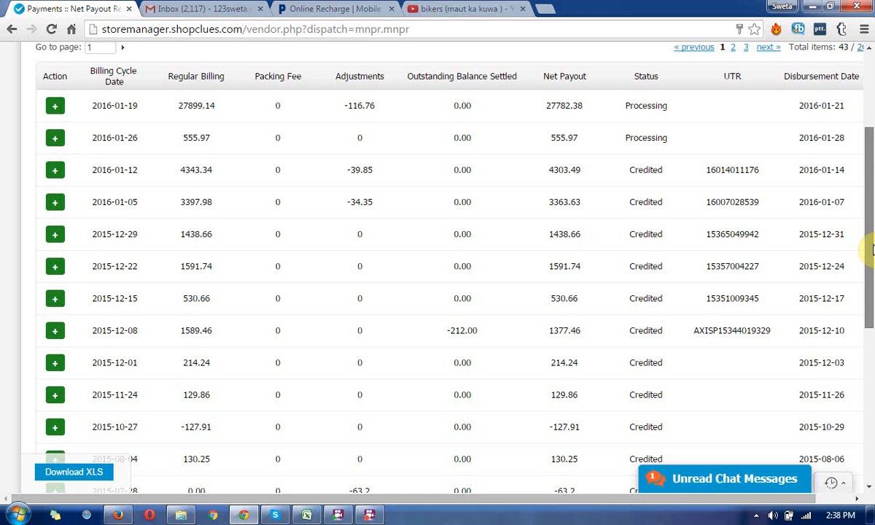
pyautogui.moveTo(870, 249); pyautogui.dragTo(870, 246)
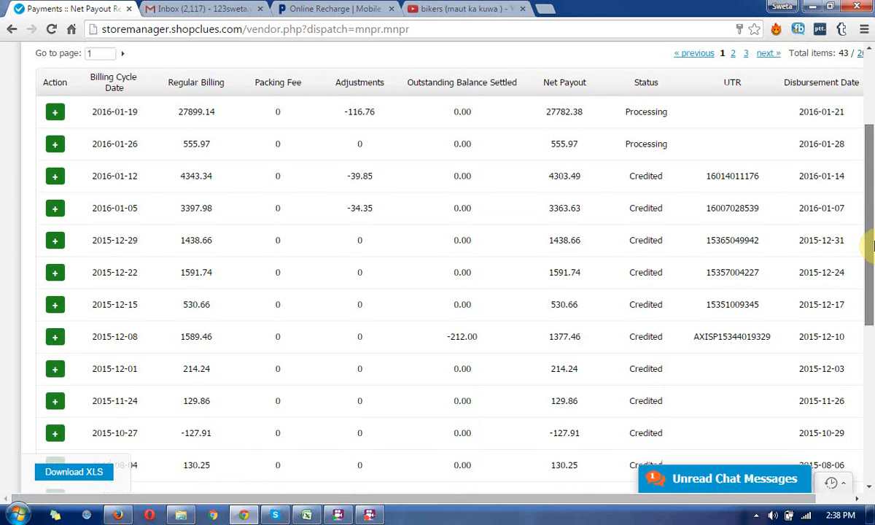
pyautogui.scroll(1, 870, 246)
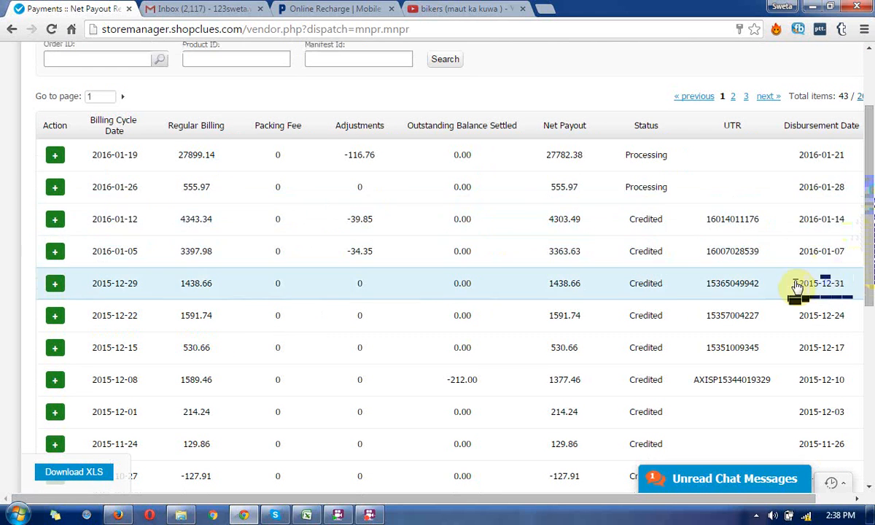
pyautogui.scroll(3, 862, 256)
pyautogui.scroll(-4, 873, 306)
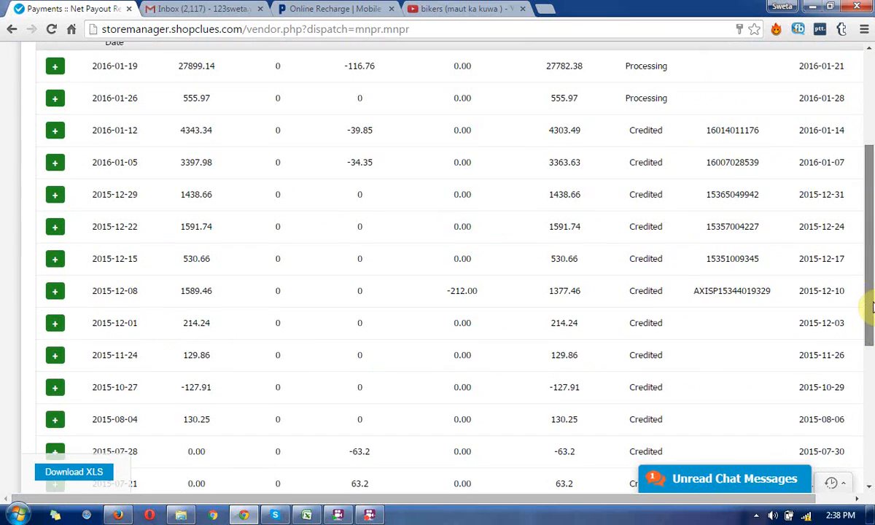
pyautogui.moveTo(872, 306); pyautogui.dragTo(873, 208)
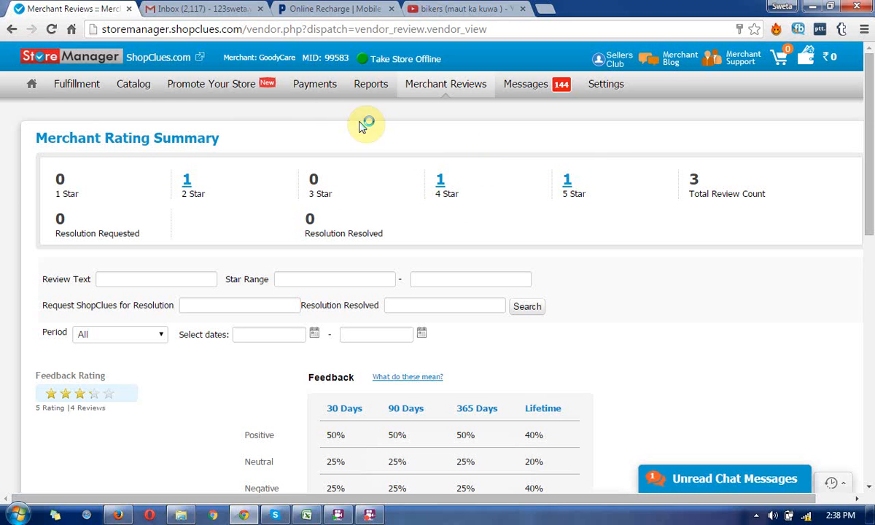
pyautogui.moveTo(314, 84)
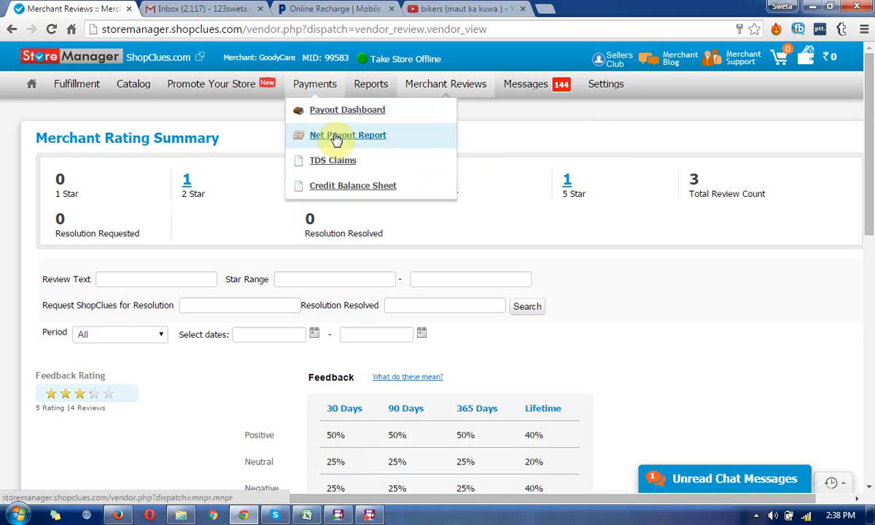
# From the Net Payout Report, expand the order-level breakdown for the 2016-01-12 billing cycle
pyautogui.click(434, 142)
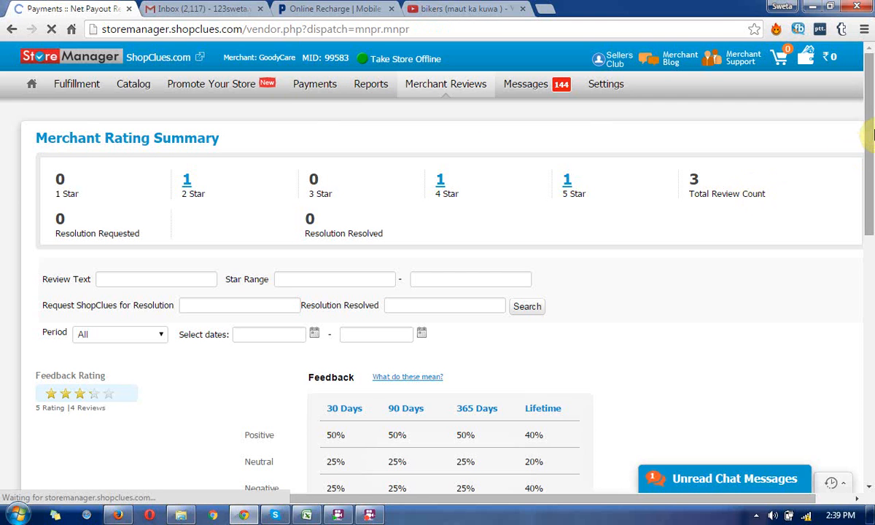
pyautogui.scroll(-2, 870, 135)
pyautogui.scroll(1, 427, 215)
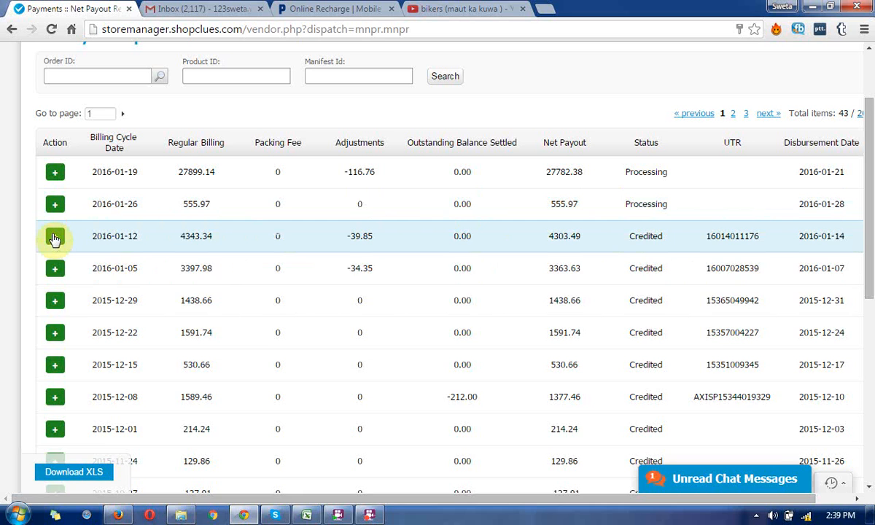
pyautogui.click(55, 236)
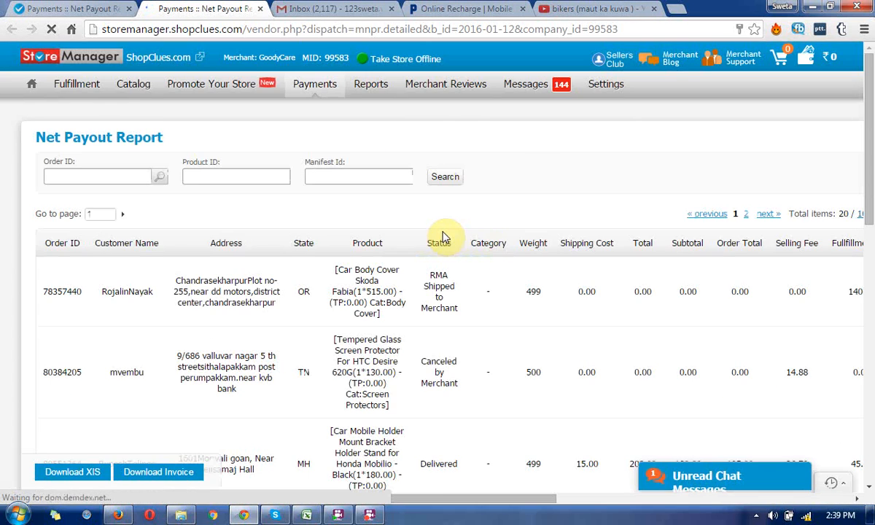
pyautogui.moveTo(870, 162); pyautogui.dragTo(869, 405)
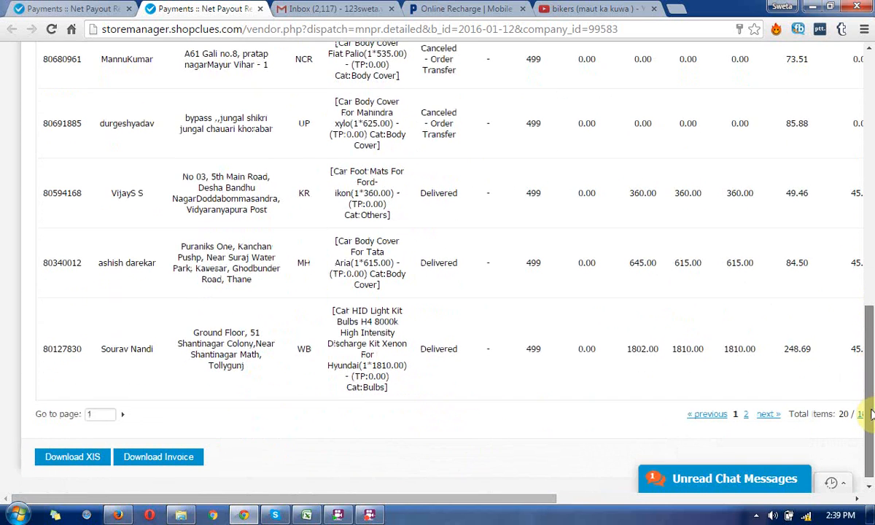
pyautogui.click(631, 499)
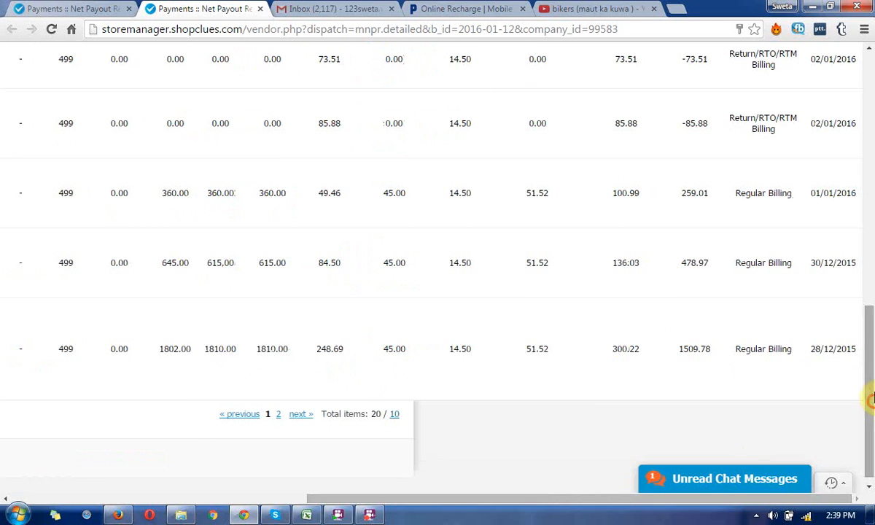
pyautogui.moveTo(869, 348); pyautogui.dragTo(872, 175)
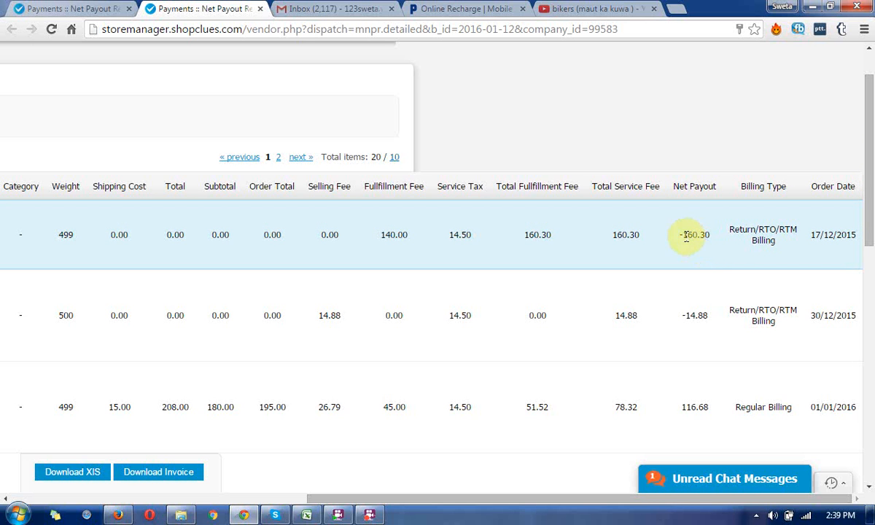
pyautogui.moveTo(681, 237); pyautogui.dragTo(708, 235)
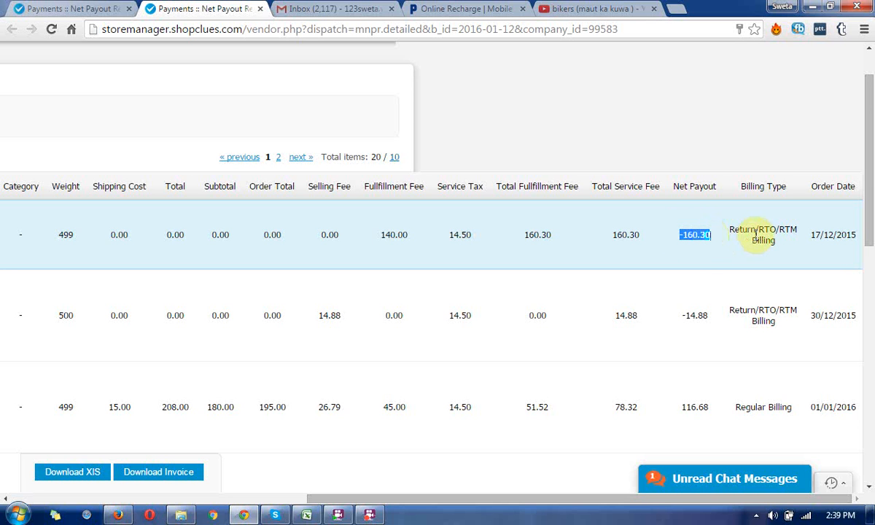
pyautogui.moveTo(869, 212); pyautogui.dragTo(872, 313)
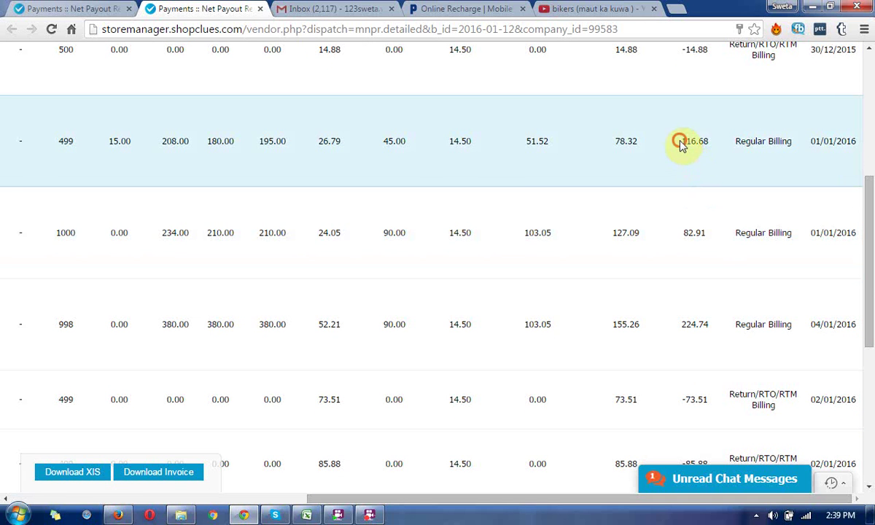
pyautogui.moveTo(680, 141); pyautogui.dragTo(713, 139)
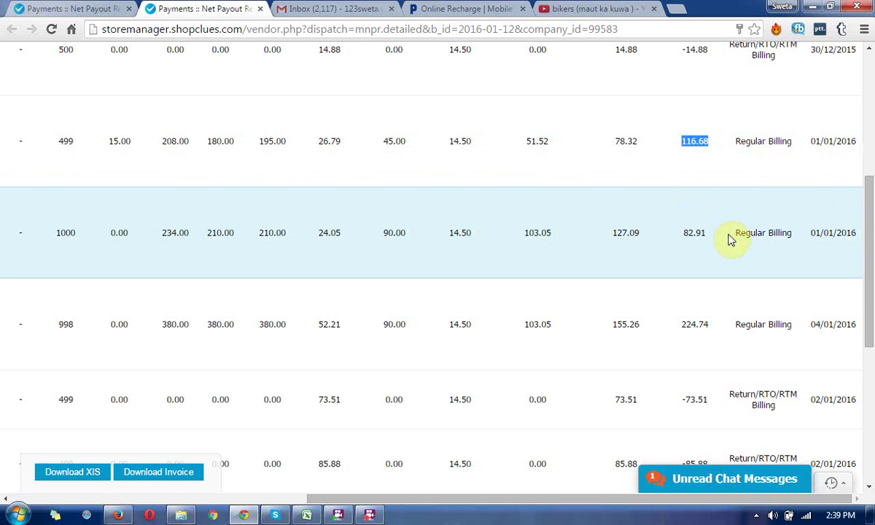
pyautogui.moveTo(722, 234); pyautogui.dragTo(676, 233)
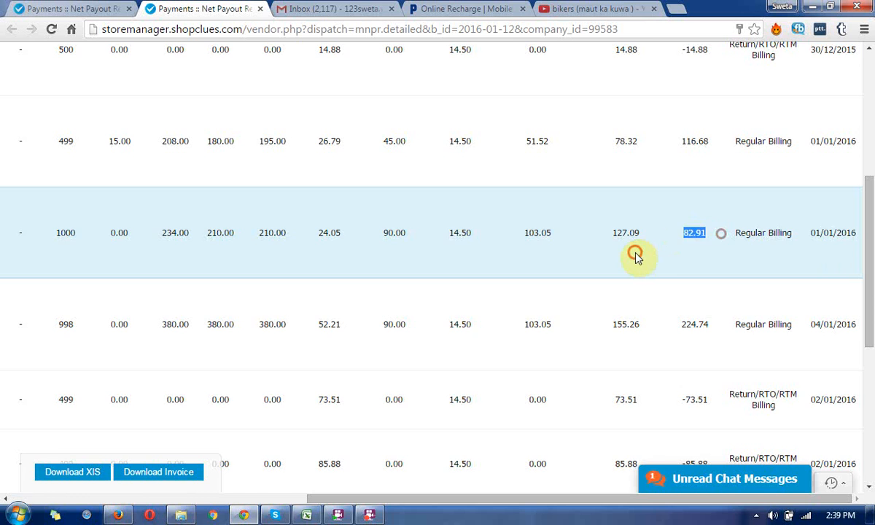
pyautogui.hscroll(-1, 636, 257)
pyautogui.hscroll(-5, 636, 258)
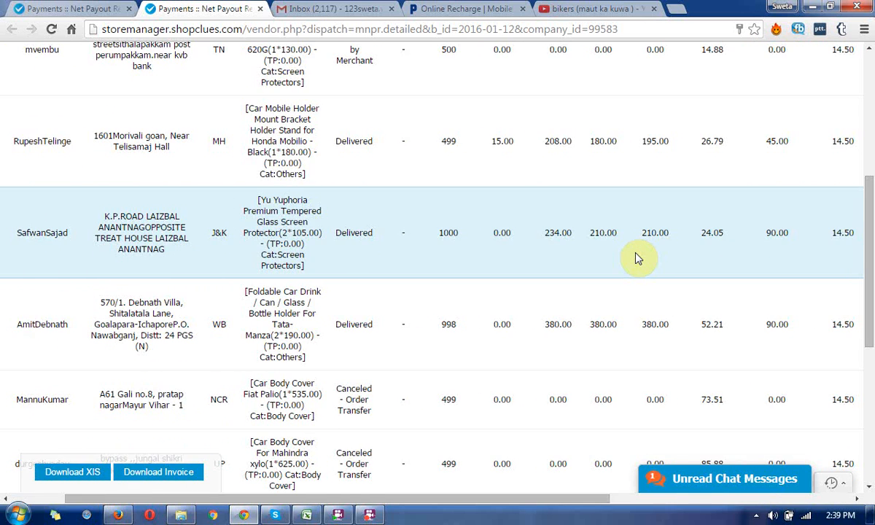
pyautogui.hscroll(1, 636, 258)
pyautogui.hscroll(8, 636, 258)
pyautogui.hscroll(2, 636, 259)
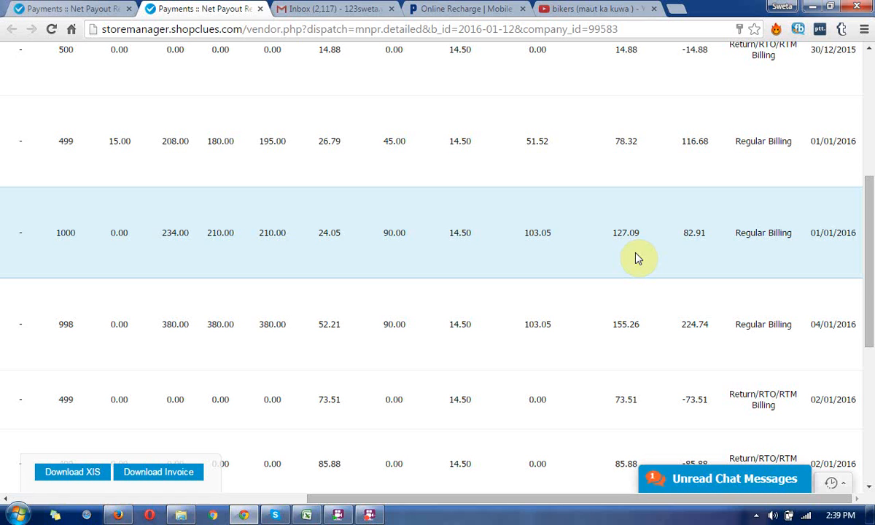
pyautogui.doubleClick(693, 232)
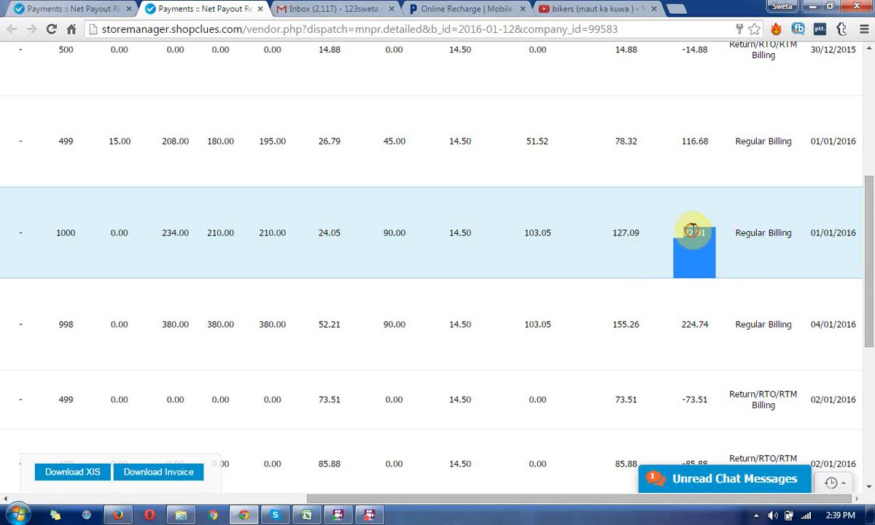
pyautogui.moveTo(868, 251)
pyautogui.mouseDown()
pyautogui.moveTo(873, 197)
pyautogui.moveTo(860, 389)
pyautogui.mouseUp()
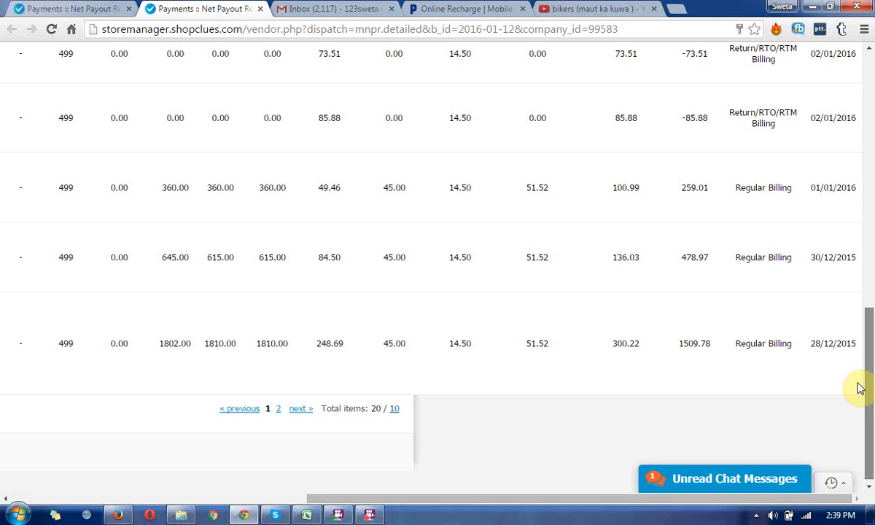
pyautogui.moveTo(868, 387); pyautogui.dragTo(872, 123)
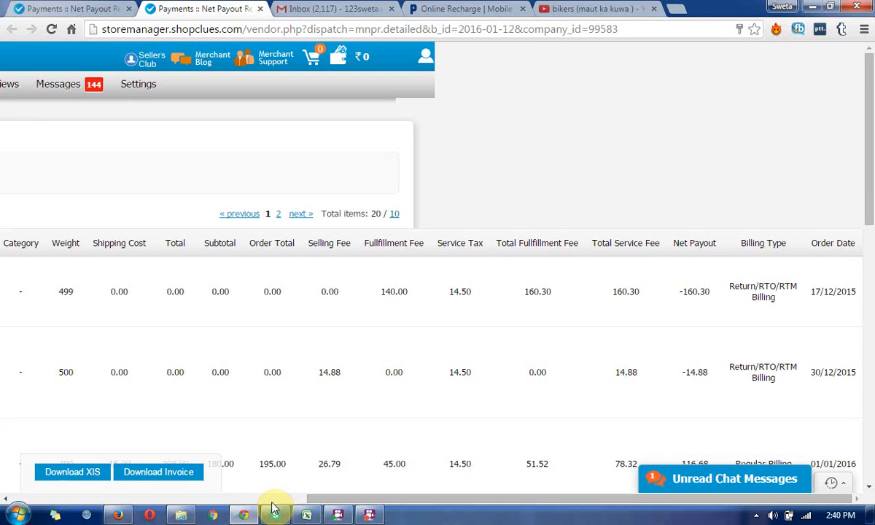
# Leave the payout breakdown and load the store's orders list via Fulfillment > View Orders
pyautogui.click(74, 498)
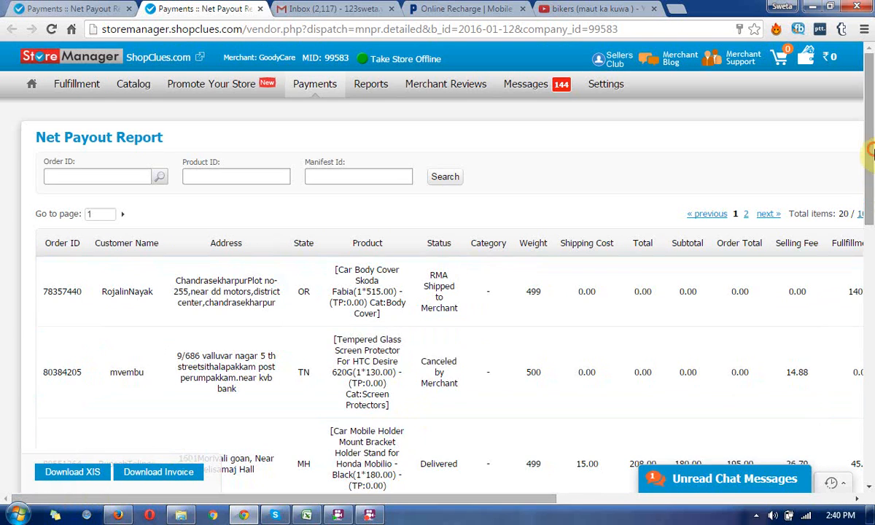
pyautogui.moveTo(871, 150)
pyautogui.mouseDown()
pyautogui.moveTo(871, 179)
pyautogui.moveTo(872, 119)
pyautogui.mouseUp()
pyautogui.moveTo(77, 84)
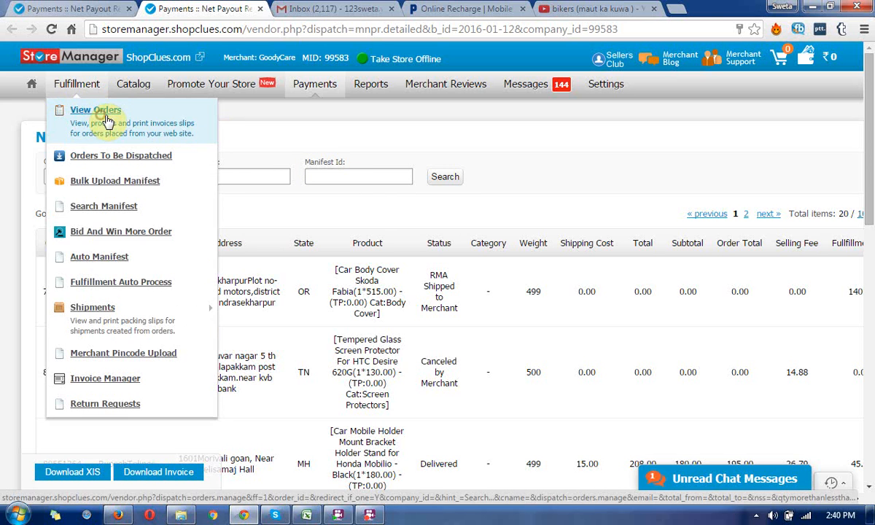
pyautogui.click(108, 121)
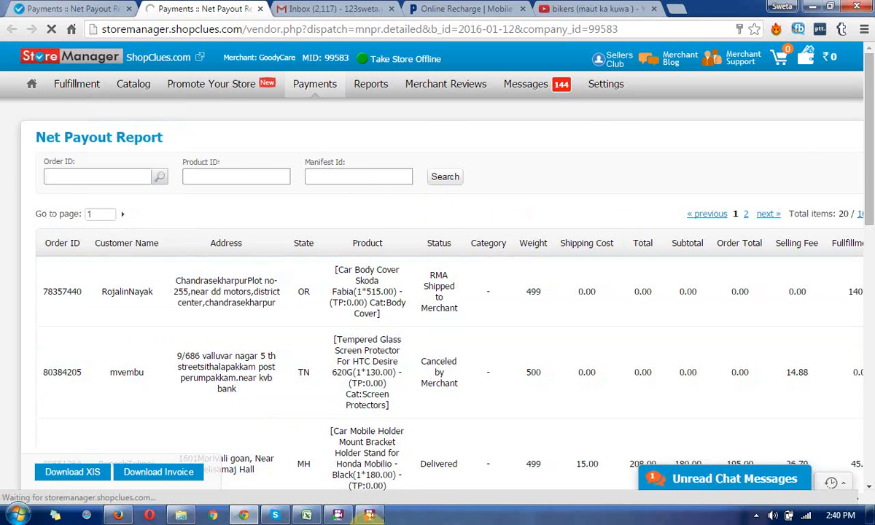